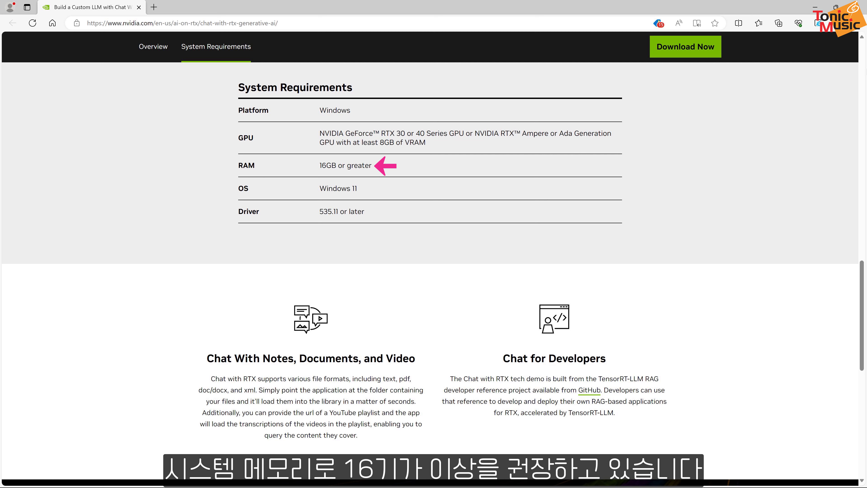
# Step: Download Chat with RTX and launch setup from the extracted ChatWithRTX_Offline_2_11_mistral_Llama folder inside NVIDIA_ChatWithRTX_Demo
pyautogui.click(680, 50)
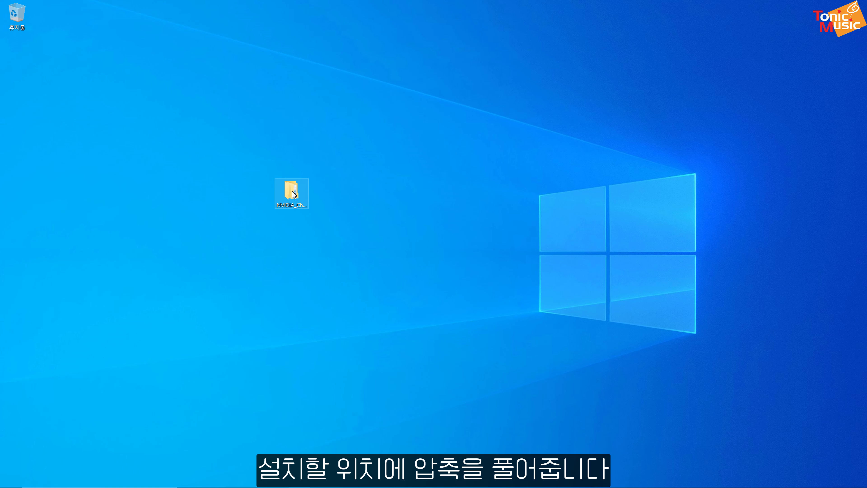
pyautogui.doubleClick(293, 191)
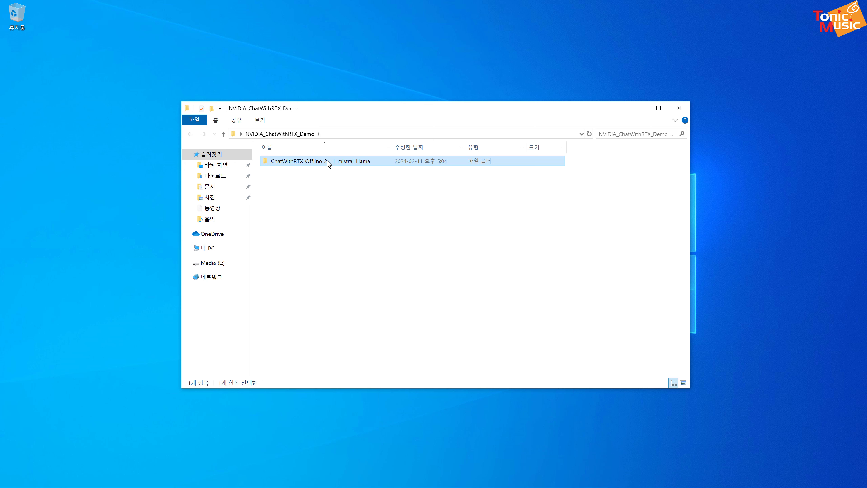
pyautogui.doubleClick(326, 164)
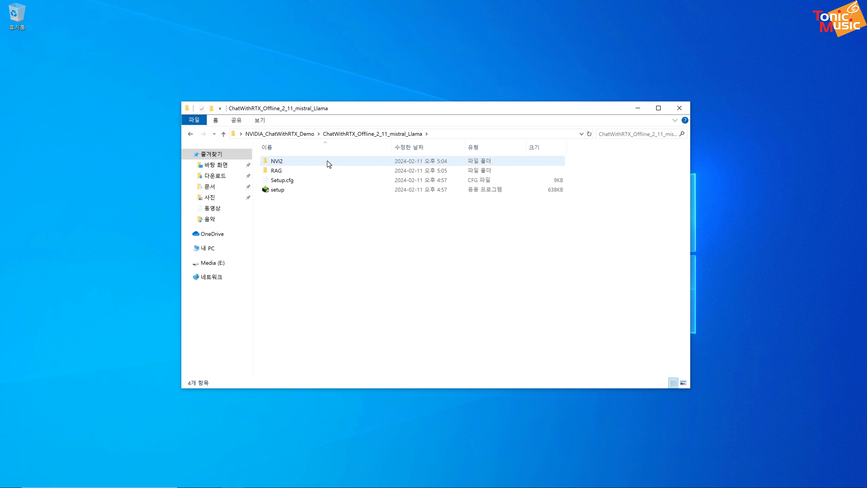
pyautogui.click(281, 194)
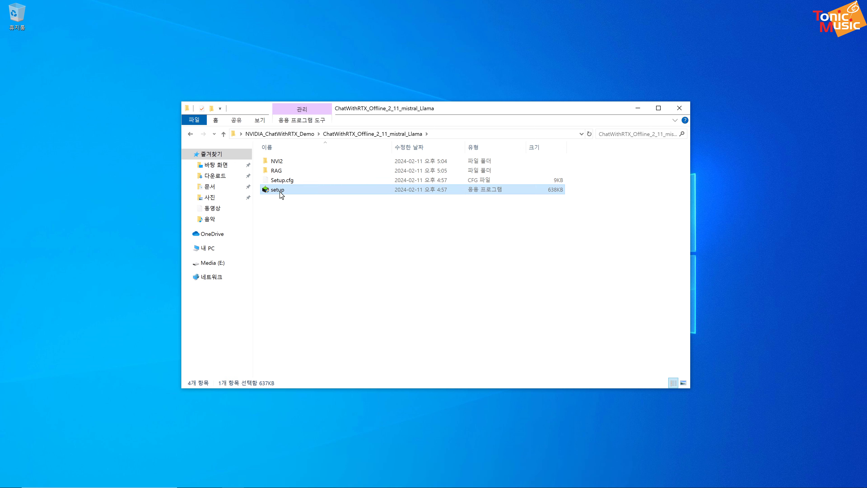
pyautogui.doubleClick(281, 194)
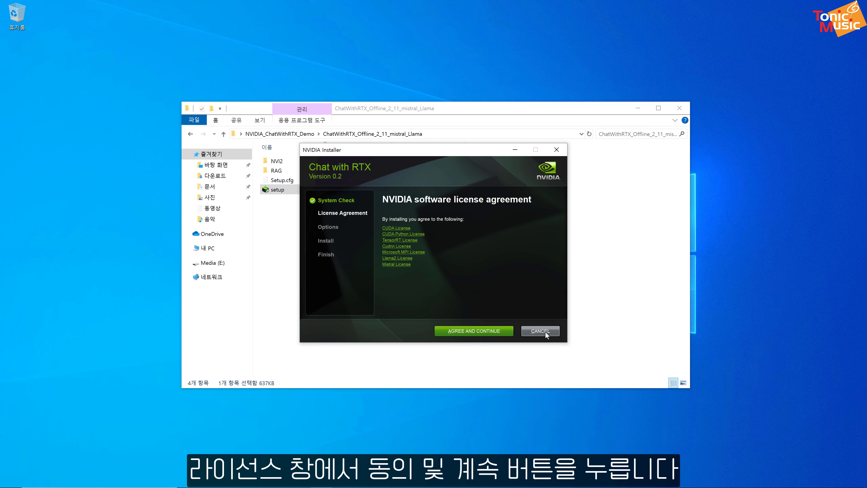
# Step: Accept the license, install Chat With RTX and Mistral 7B INT4 in the default location, and finish the installer with the application launching
pyautogui.click(493, 334)
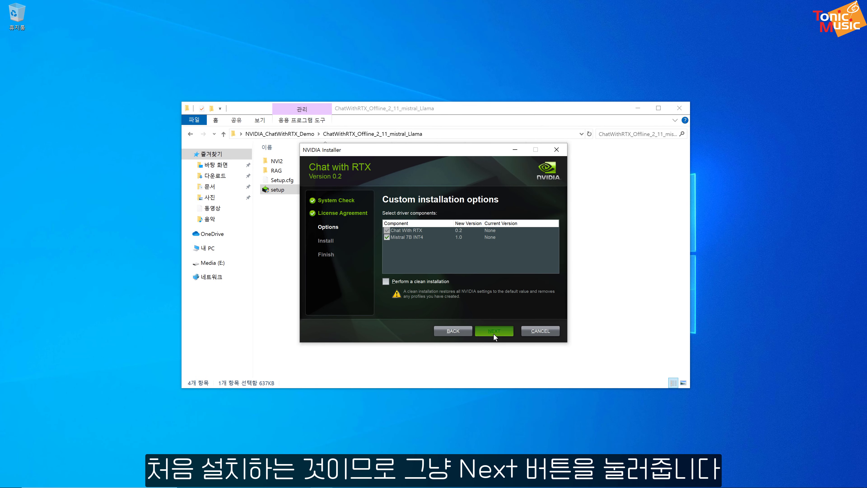
pyautogui.click(493, 334)
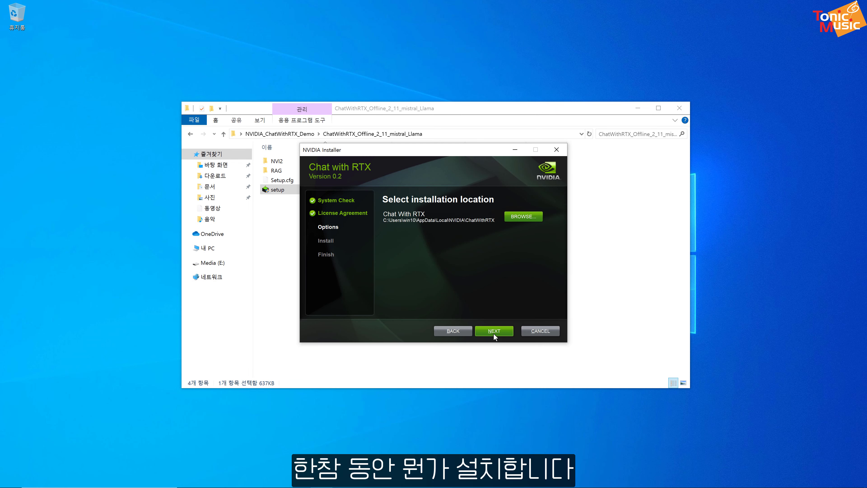
pyautogui.click(493, 331)
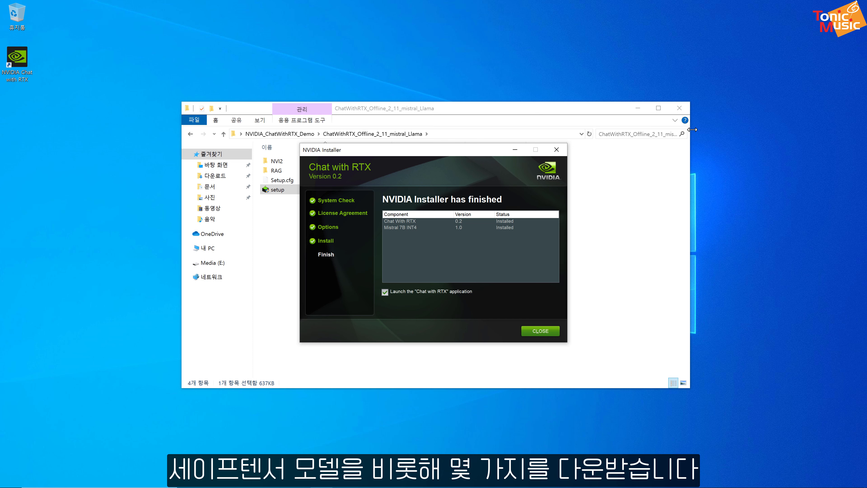
pyautogui.click(541, 336)
pyautogui.click(638, 110)
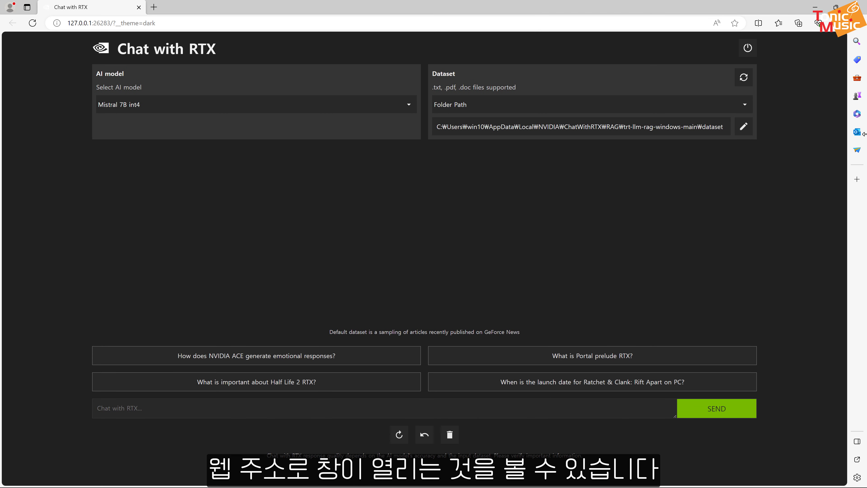
# Step: Ask the chatbot "hi, can you speak korean?"
pyautogui.click(166, 410)
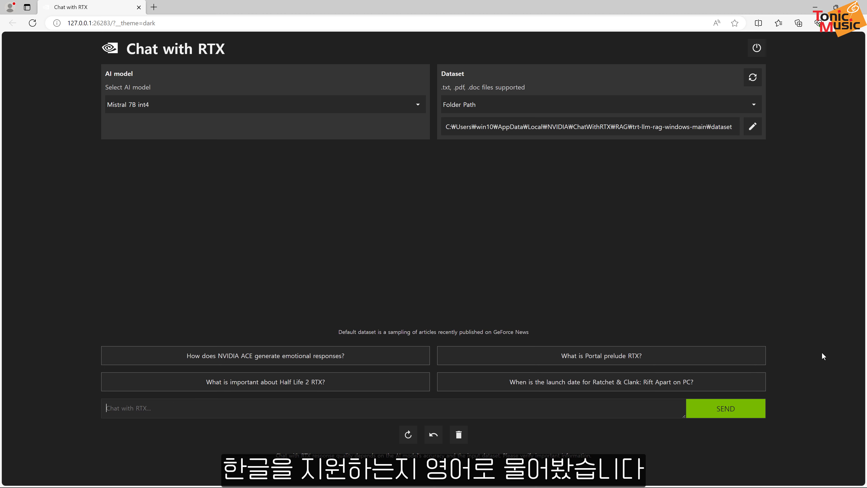
pyautogui.write('hi, can you spea')
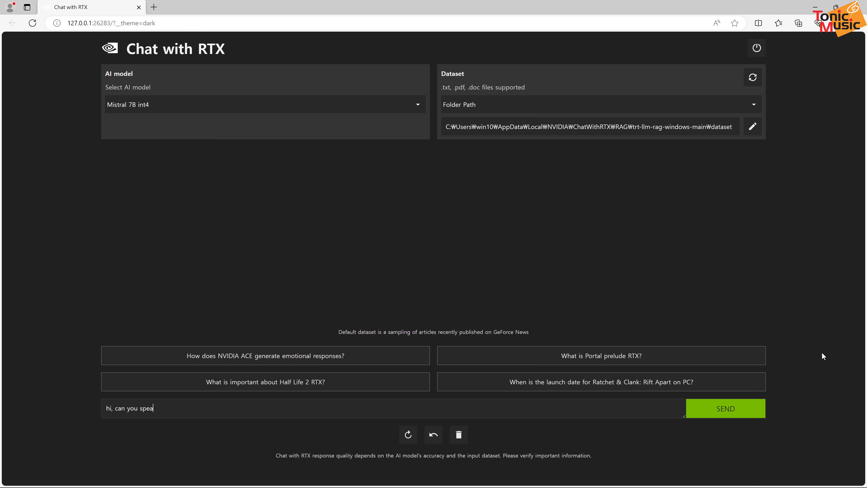
pyautogui.write('k korean?')
pyautogui.press('Return')
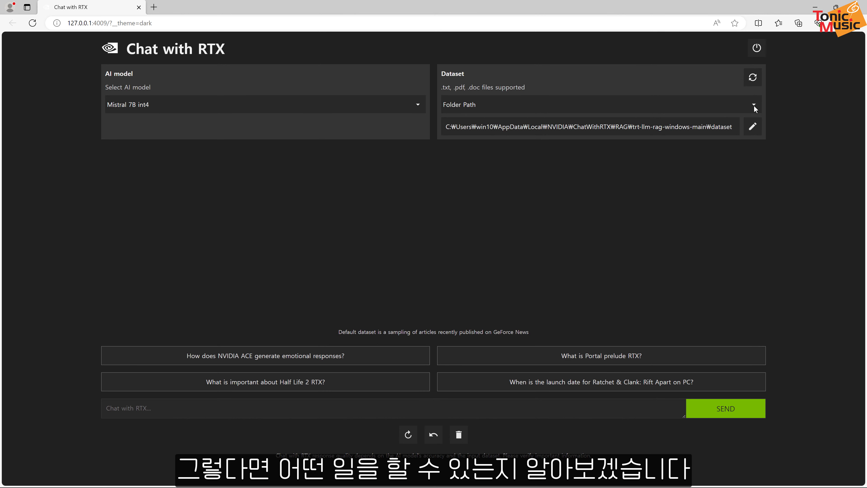
# Step: Check the dataset source types, keep Folder Path, and set the dataset folder to Microphone on the Desktop
pyautogui.click(754, 106)
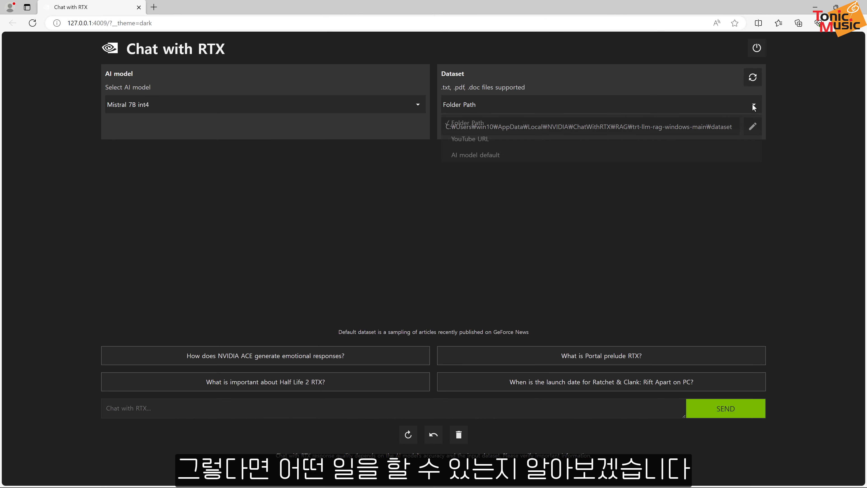
pyautogui.click(755, 104)
pyautogui.click(755, 104)
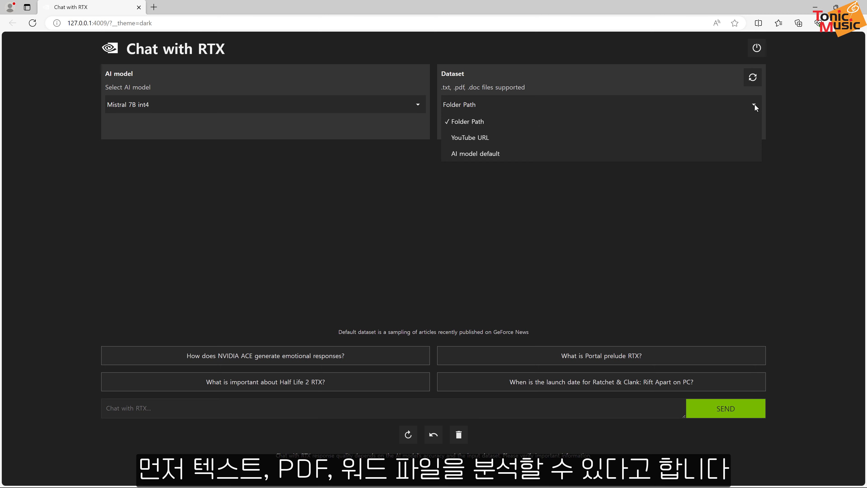
pyautogui.click(803, 99)
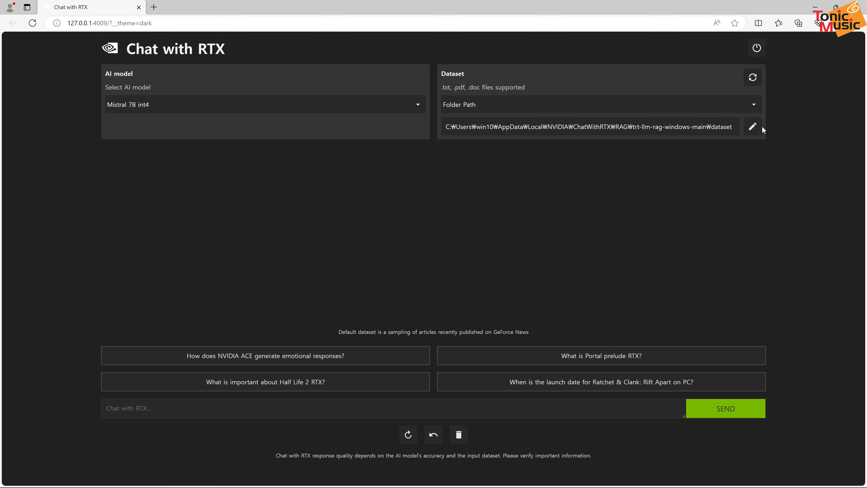
pyautogui.click(752, 126)
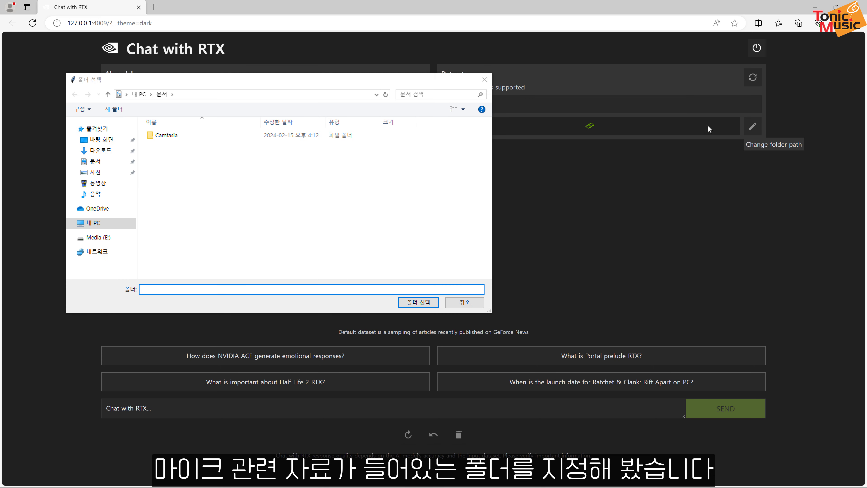
pyautogui.click(101, 140)
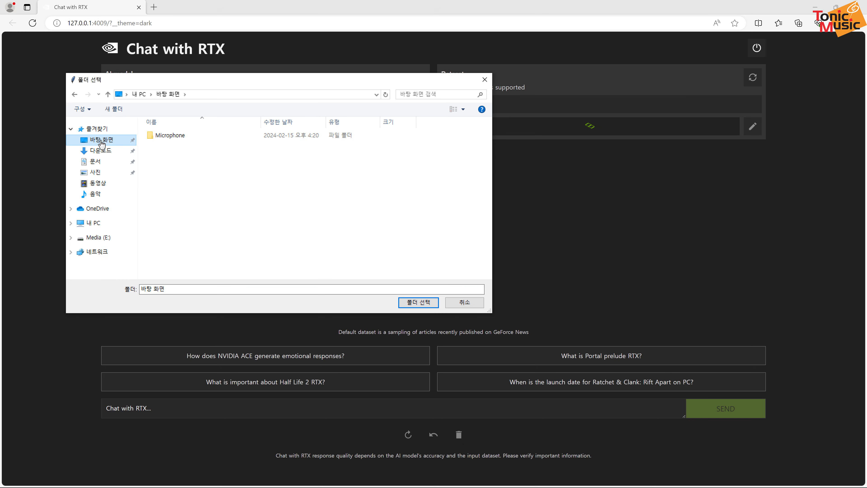
pyautogui.click(169, 136)
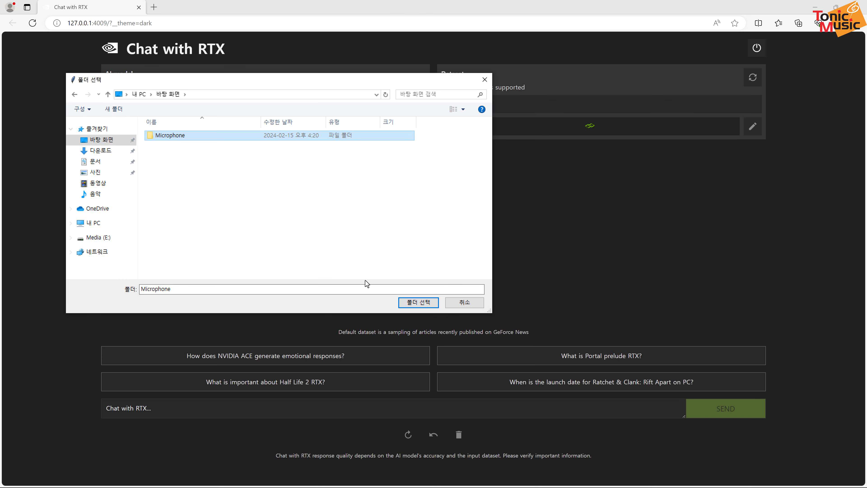
pyautogui.click(418, 302)
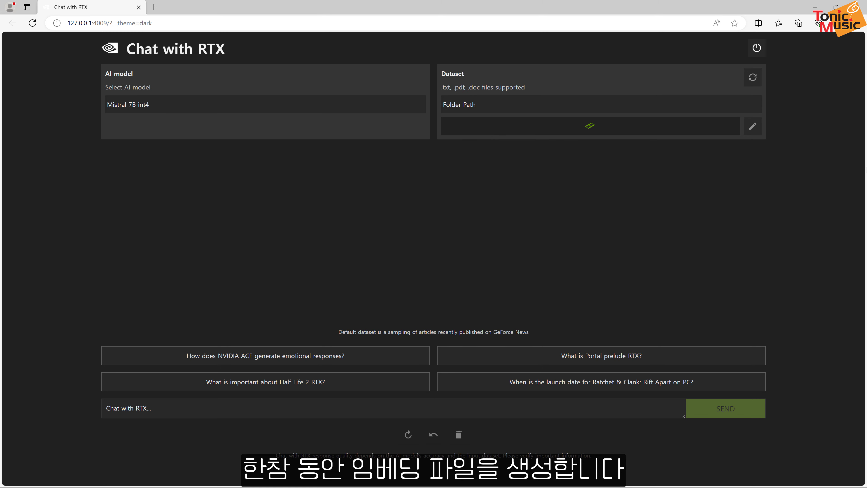
# Step: Ask the chatbot "what is phantom power?" using the Microphone folder dataset
pyautogui.click(153, 387)
pyautogui.write('whit')
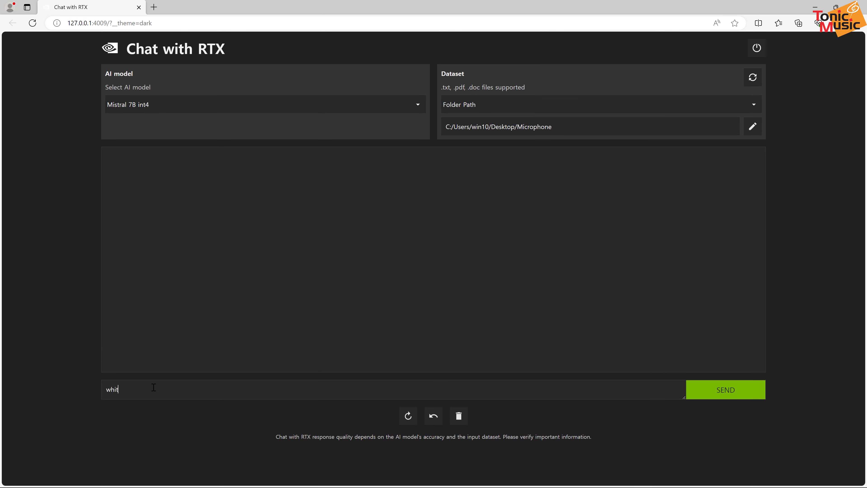
pyautogui.press('BackSpace')
pyautogui.press('BackSpace')
pyautogui.write('at is ph')
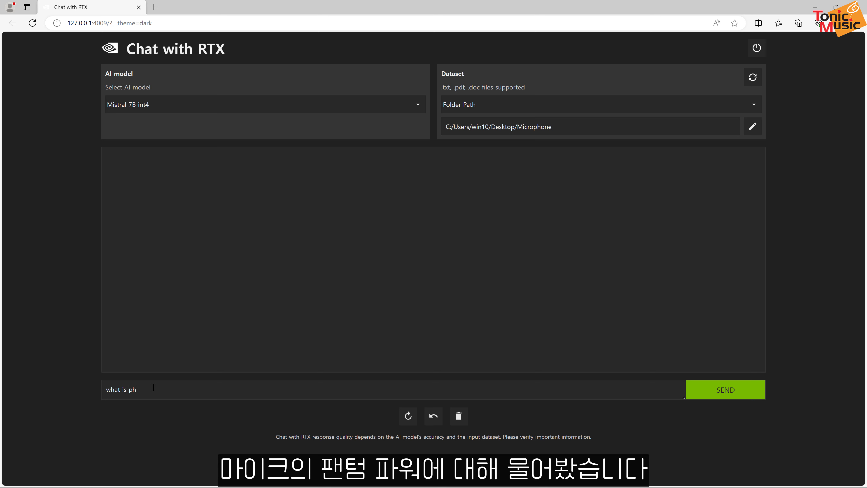
pyautogui.write('antom power?')
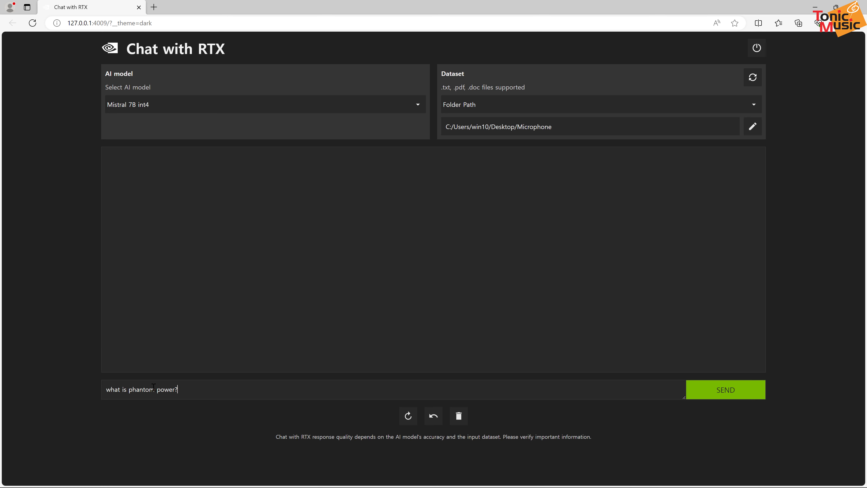
pyautogui.press('Return')
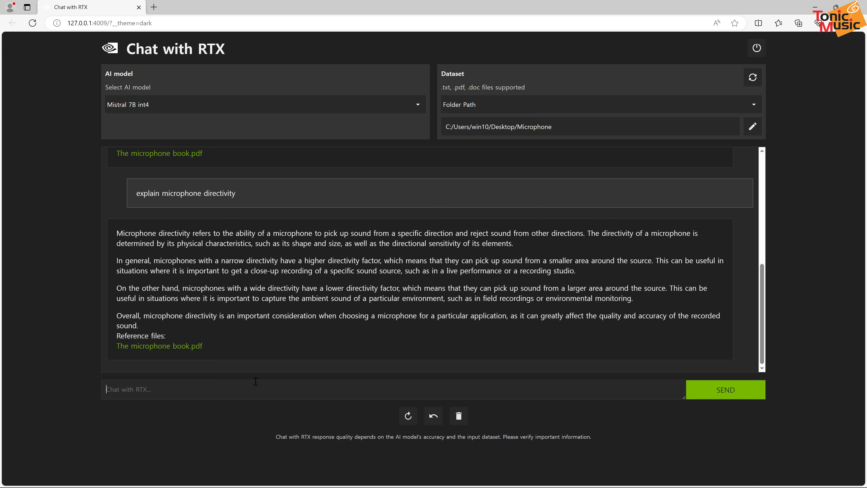
# Step: Ask the chatbot "what is polar pattern?"
pyautogui.write('what is polar pattern')
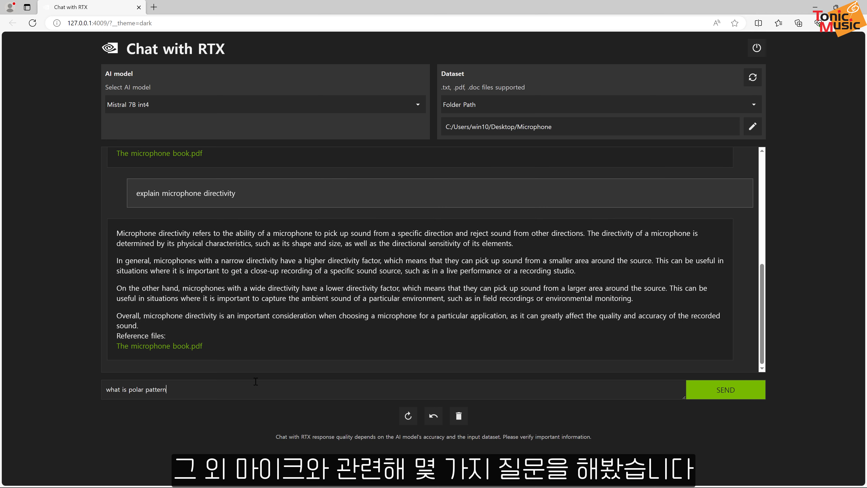
pyautogui.write('?')
pyautogui.press('Return')
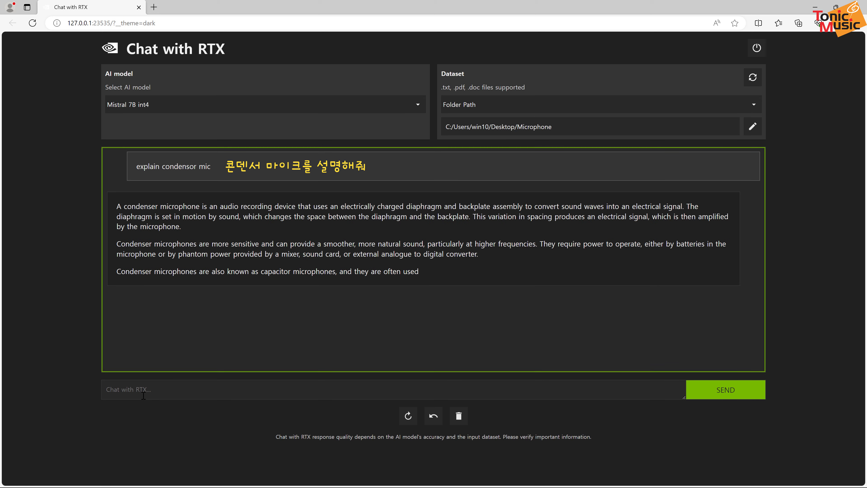
# Step: Send the chatbot the request "recommand home recording mic"
pyautogui.write('recomma')
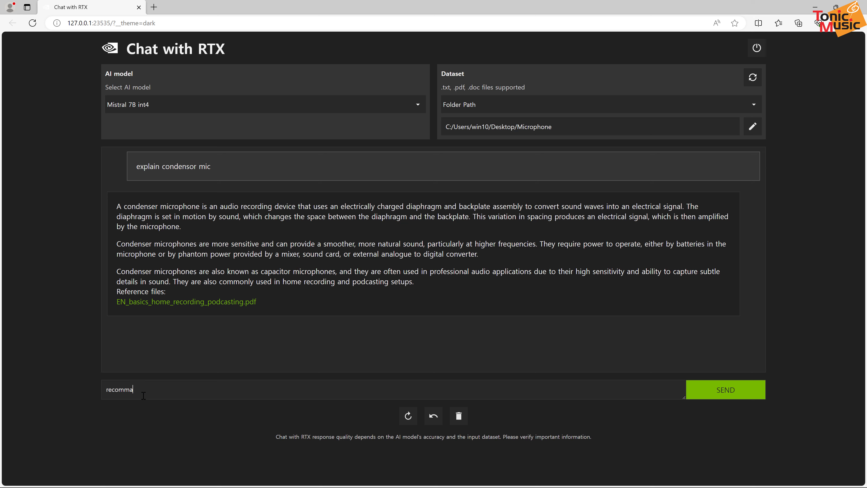
pyautogui.write('nd home recording mic')
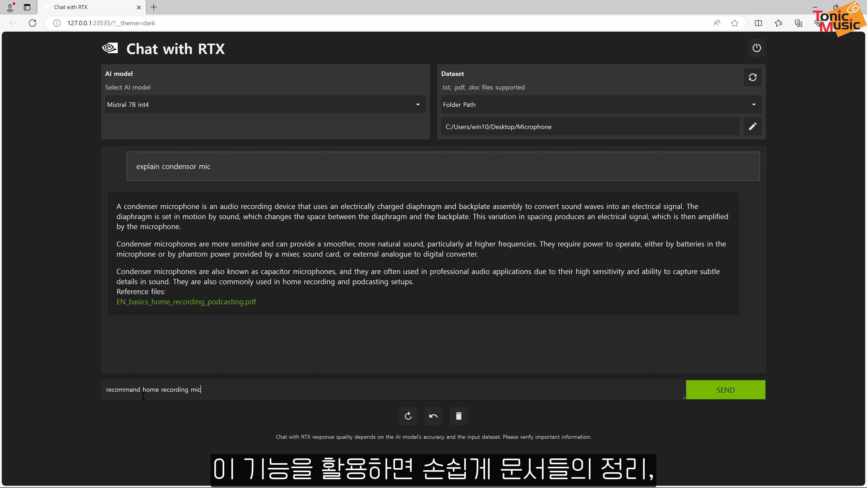
pyautogui.press('Return')
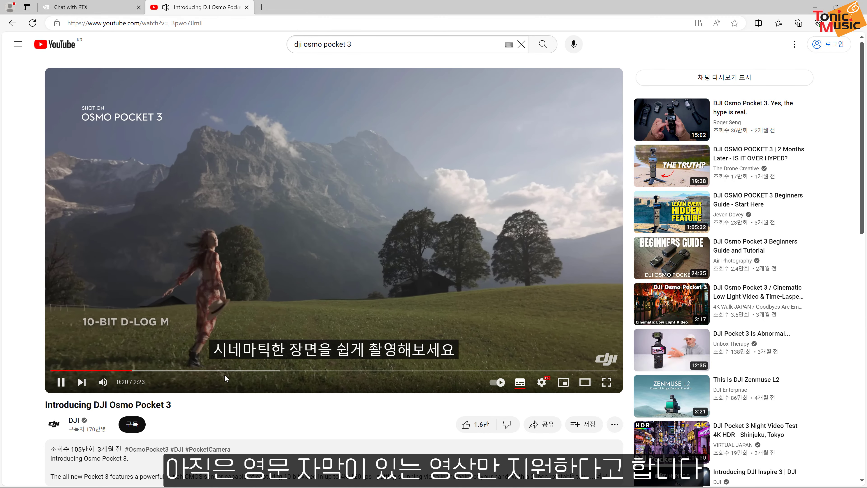
# Step: Pause the "Introducing DJI Osmo Pocket 3" video on YouTube and copy its full web address
pyautogui.click(60, 382)
pyautogui.click(49, 24)
pyautogui.hotkey('ctrl', 'c')
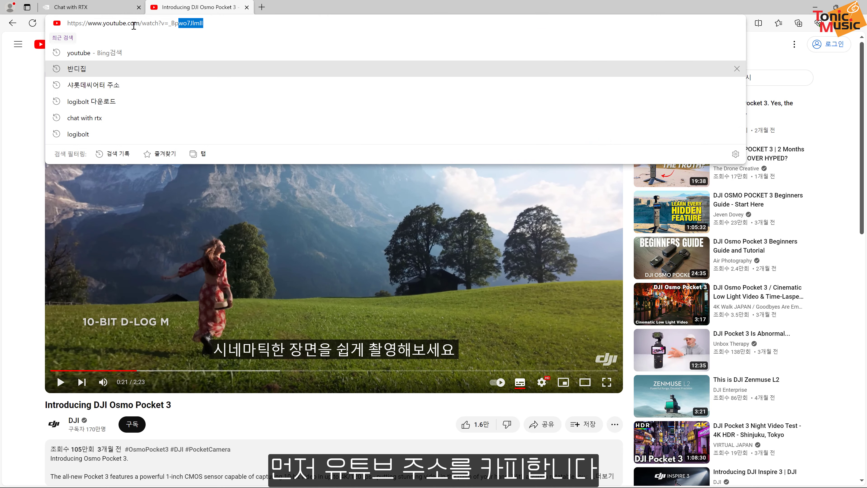
# Step: Switch back to Chat with RTX, set the dataset source to YouTube URL, and download the transcript for the copied video address
pyautogui.click(116, 8)
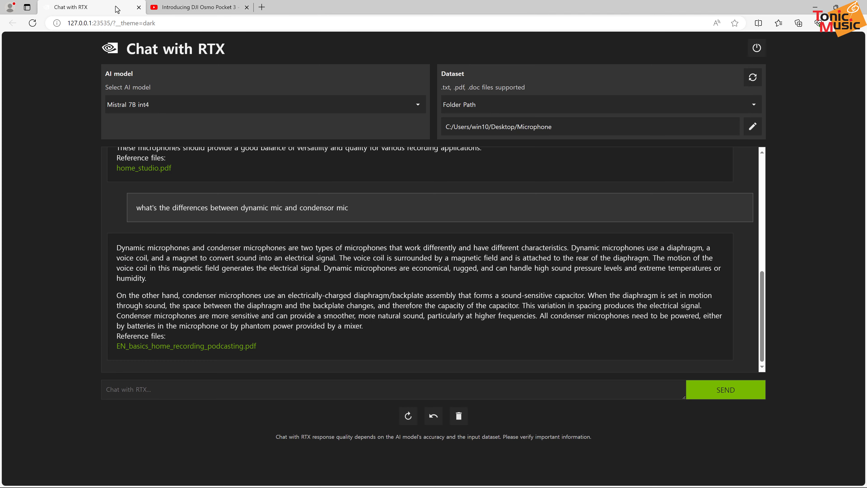
pyautogui.click(747, 110)
pyautogui.click(477, 138)
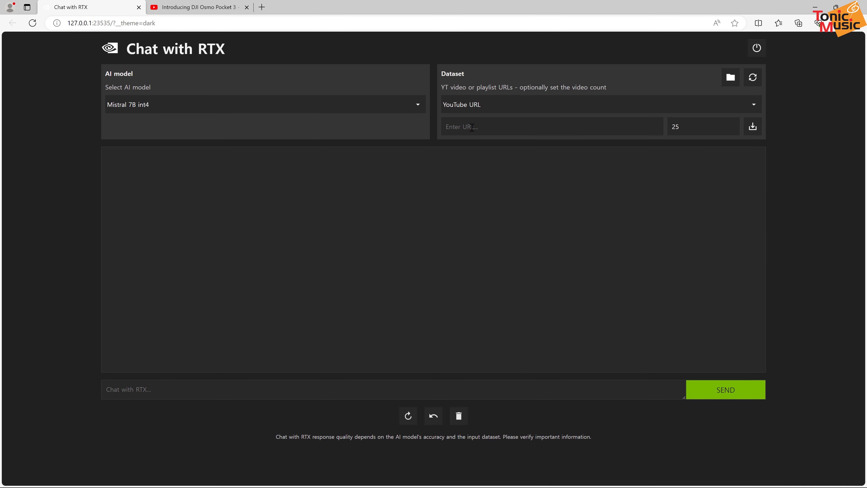
pyautogui.hotkey('ctrl', 'v')
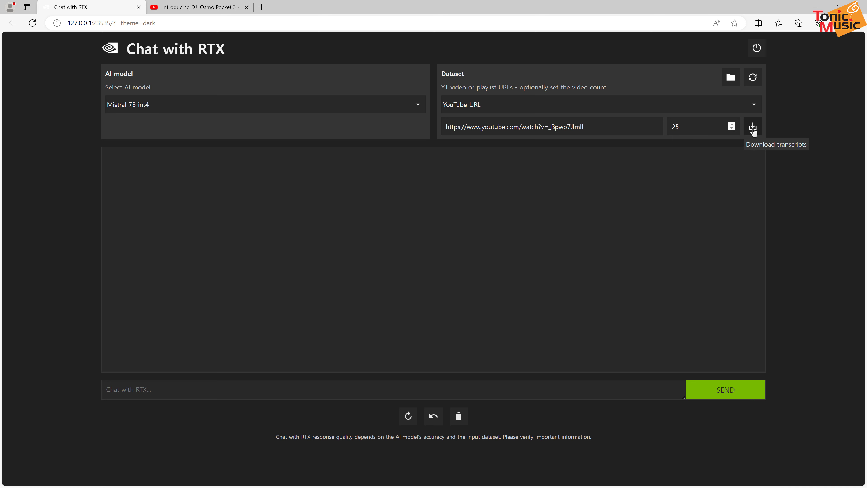
pyautogui.click(753, 127)
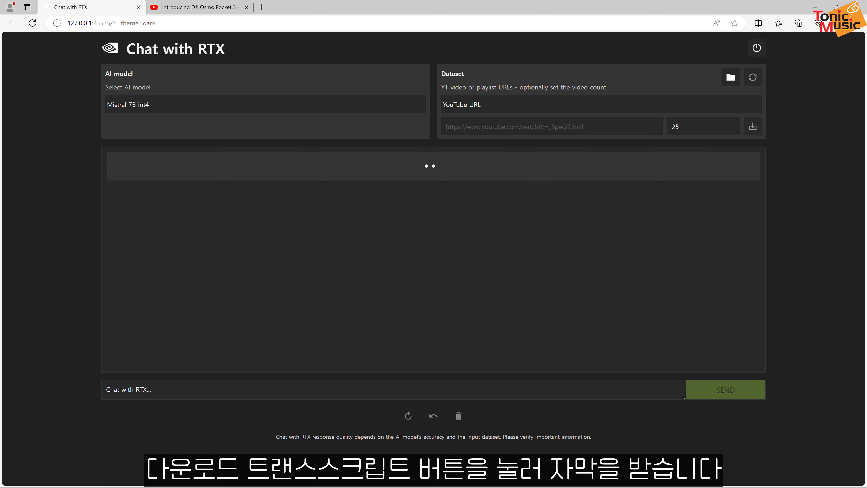
# Step: Send the chatbot the request "summarize pocket 3 specs" about the downloaded video transcript
pyautogui.click(108, 389)
pyautogui.write('summ')
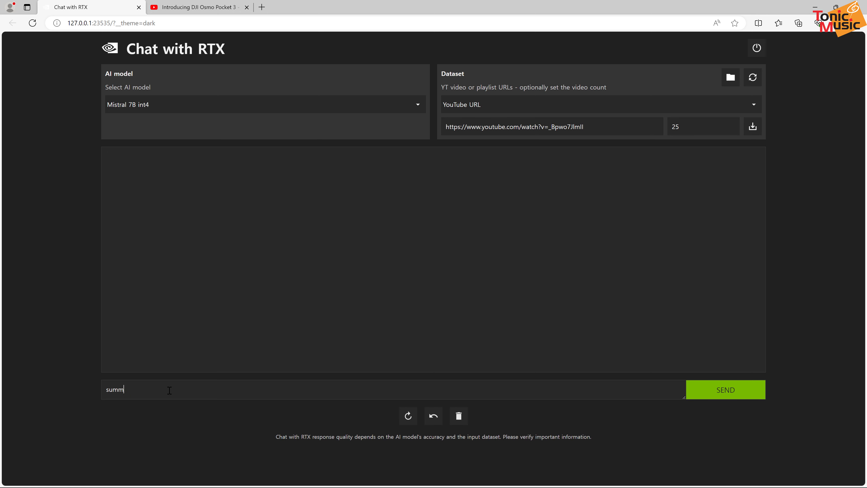
pyautogui.write('arize pocke')
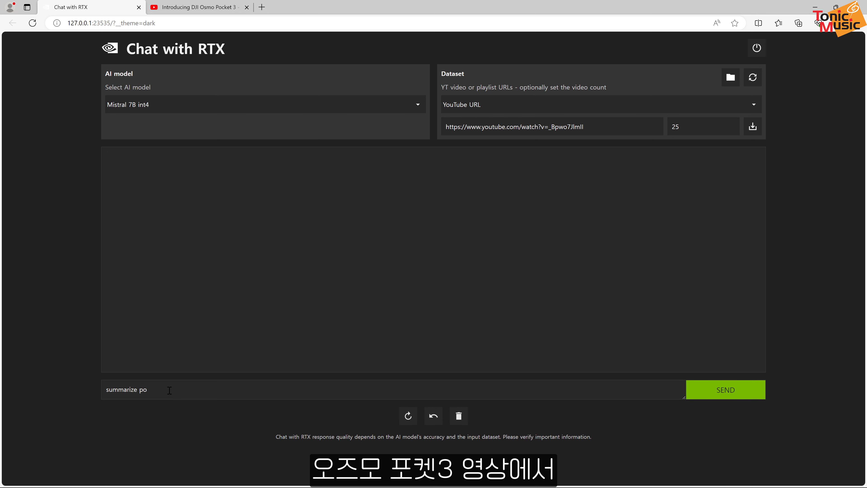
pyautogui.write('t 3 specs')
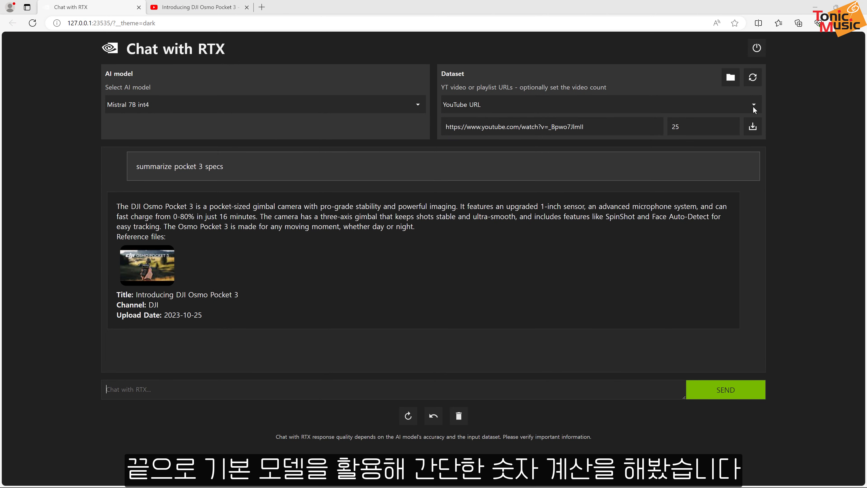
# Step: Set the dataset source to AI model default and ask the chatbot "1+5=?"
pyautogui.click(655, 143)
pyautogui.click(493, 153)
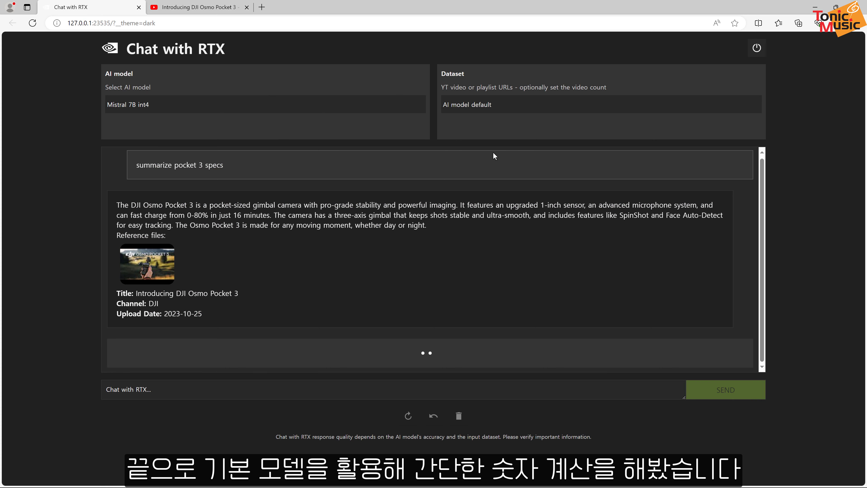
pyautogui.click(681, 393)
pyautogui.write('1+5=')
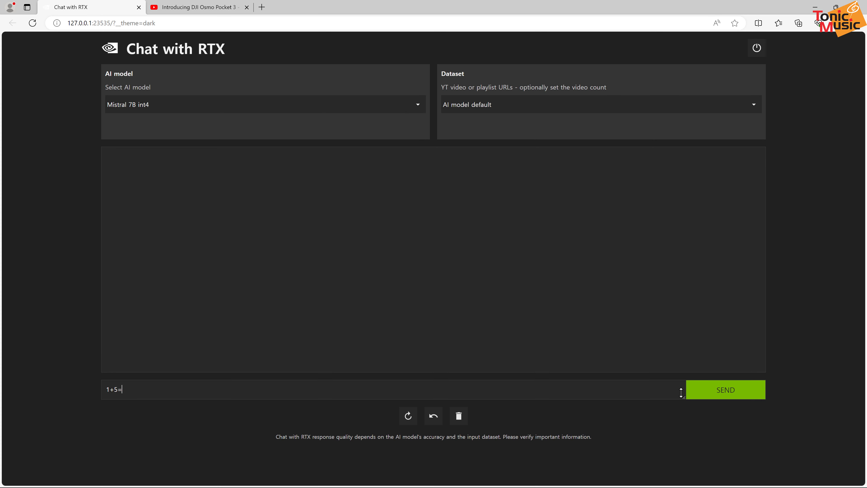
pyautogui.press('Return')
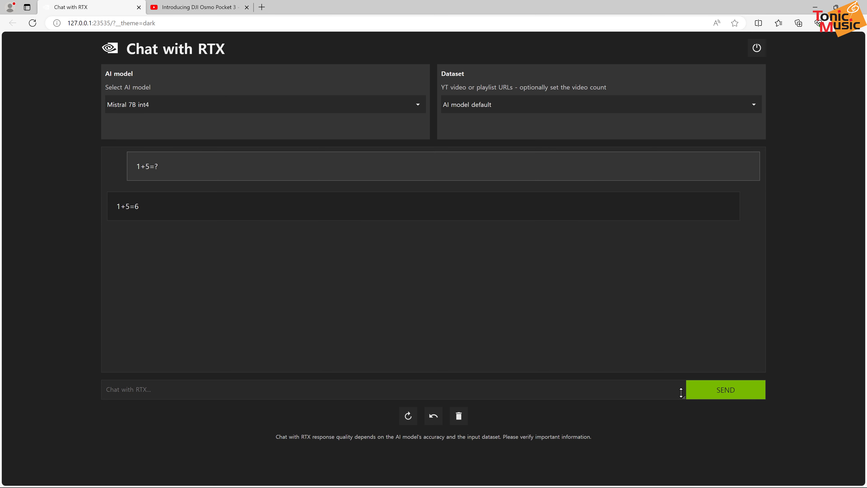
# Step: Ask the chatbot two more calculations, "10*log(2)=?" and "root 9 =?", as separate messages
pyautogui.write('10*log(2)_')
pyautogui.press('Return')
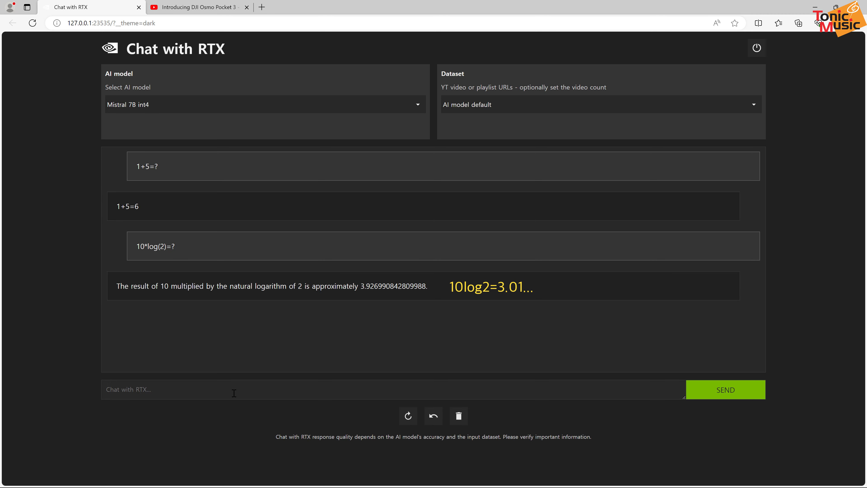
pyautogui.write('root')
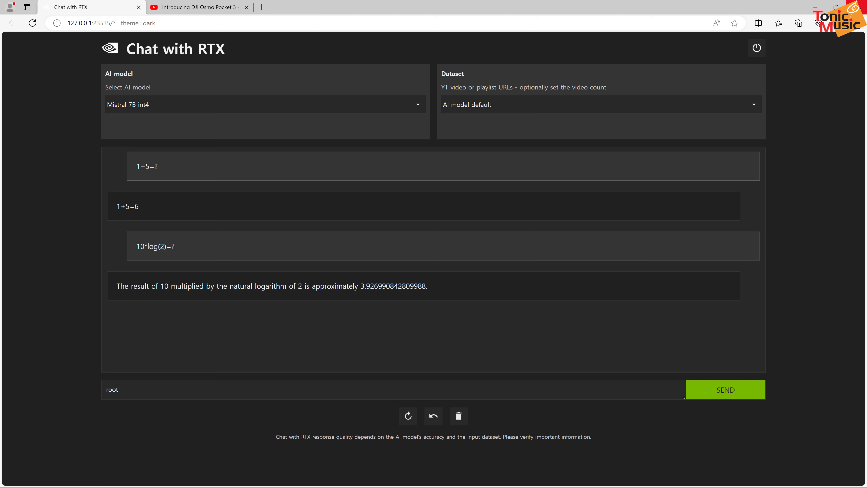
pyautogui.write(' 9 =?')
pyautogui.press('Return')
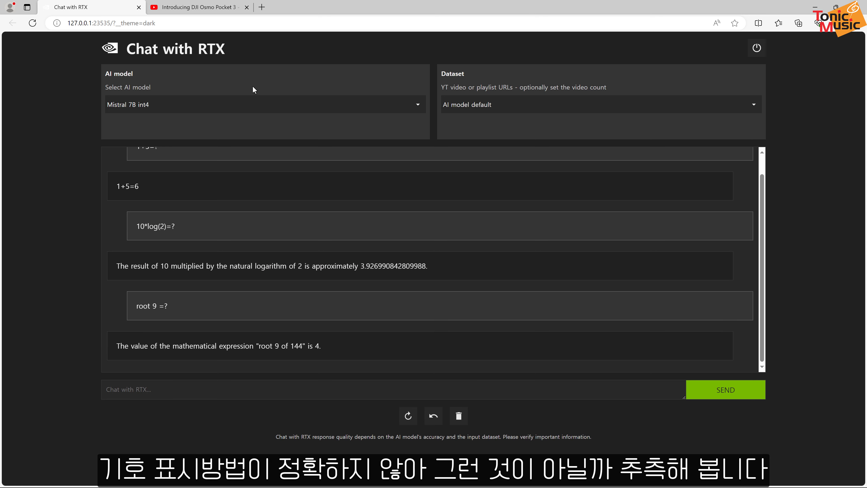
# Step: Write a chat message in Korean asking whether the chatbot can understand Korean, starting with "한국말 알아들을 수 있"
pyautogui.click(223, 390)
pyautogui.write('한국말 왜')
pyautogui.write('아들을 수 있ㄴ')
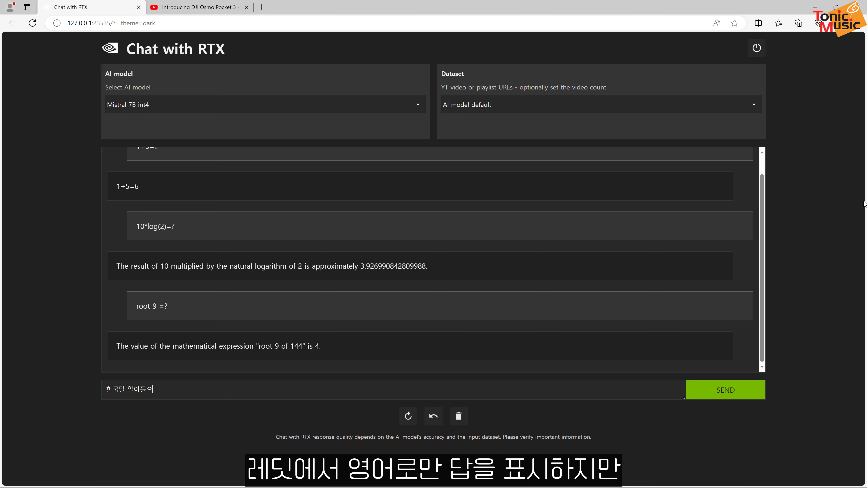